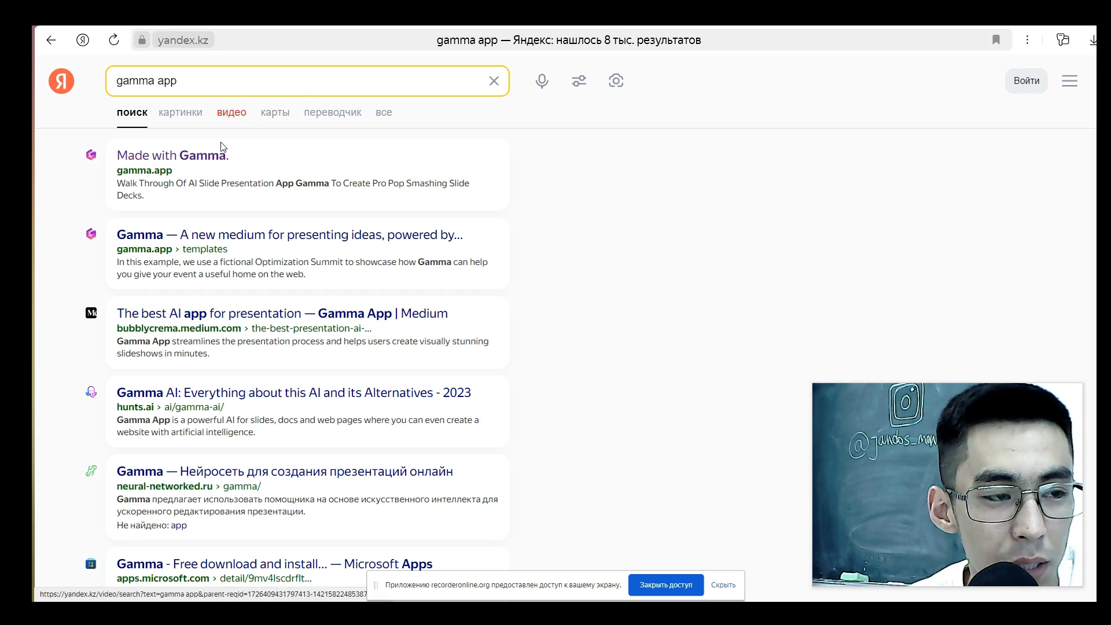
Step: Open the Gamma site from the search results and start a new AI creation with the Generate (Сгенерировать) option
{"action": "left_click", "coordinate": [196, 155]}
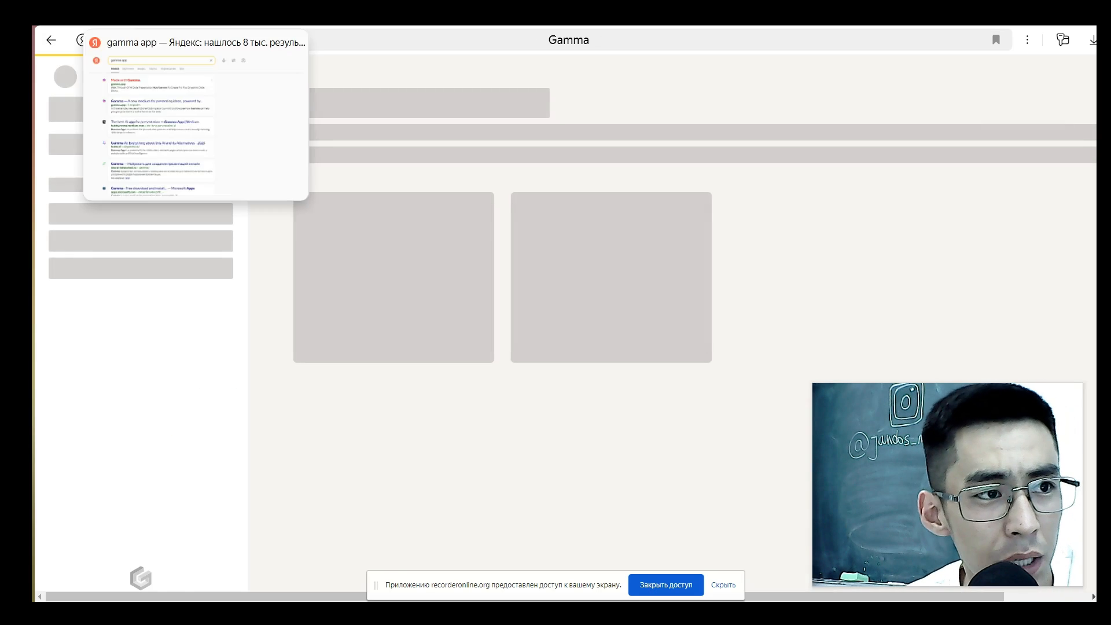
{"action": "left_click", "coordinate": [52, 40]}
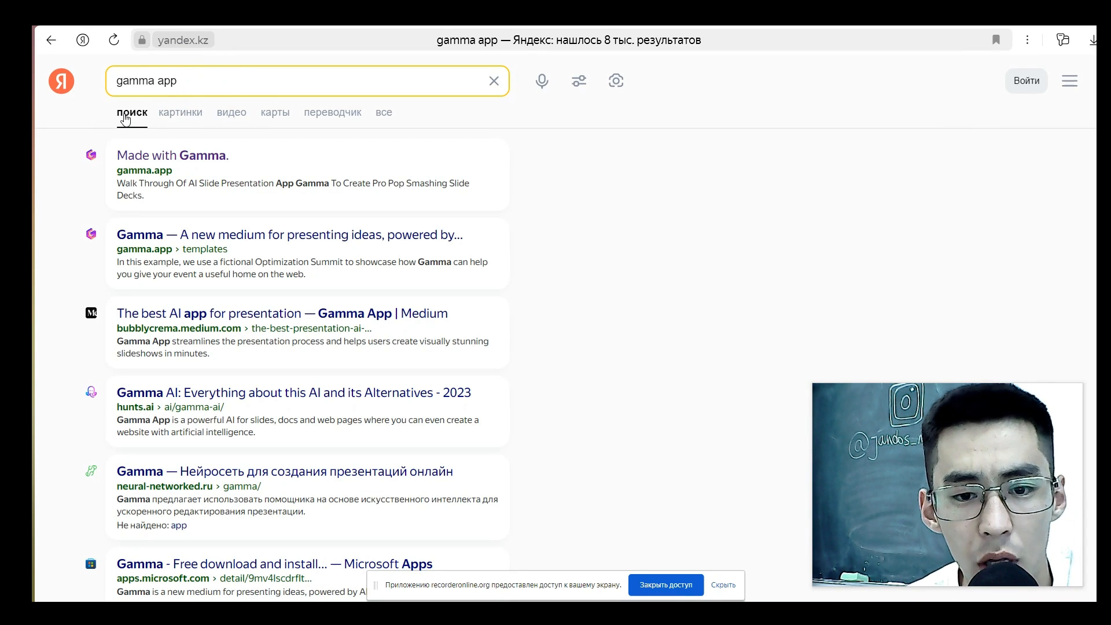
{"action": "left_click", "coordinate": [280, 177]}
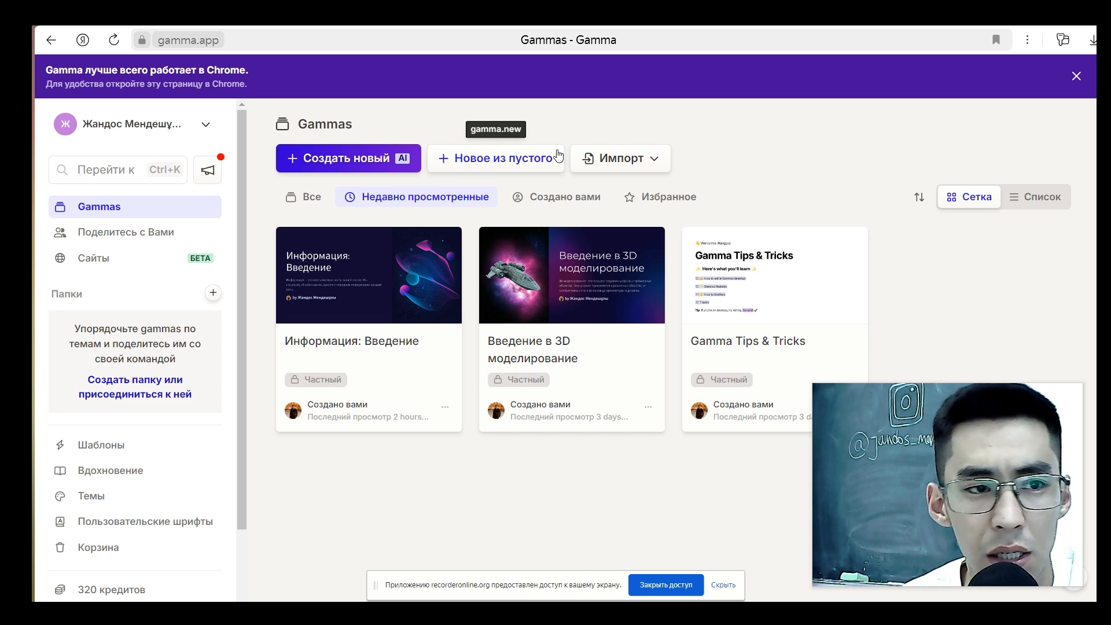
{"action": "left_click", "coordinate": [362, 168]}
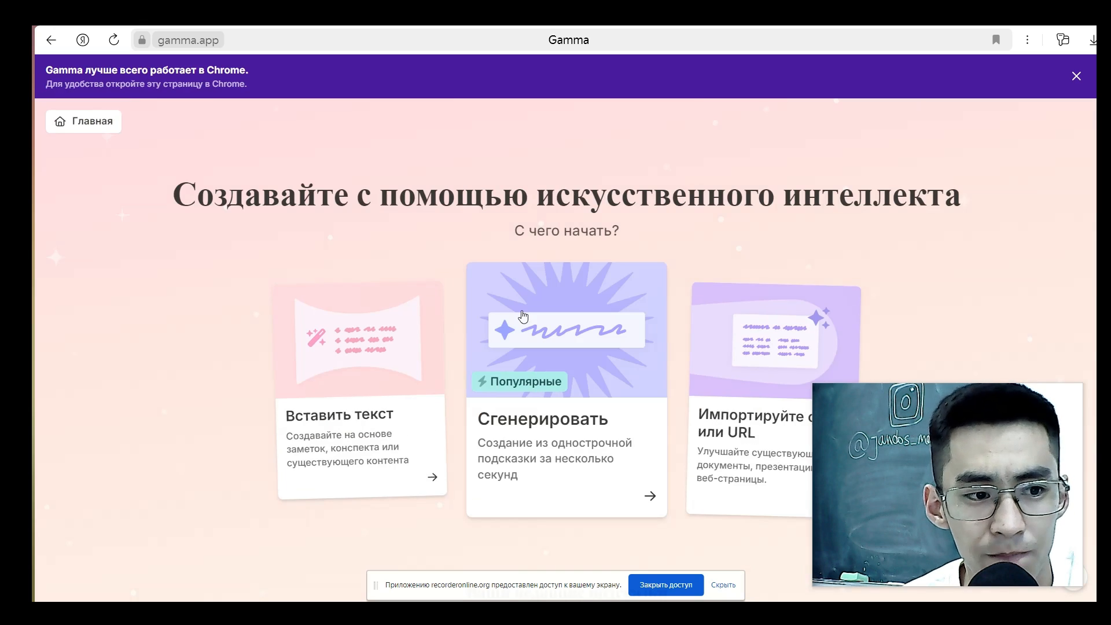
{"action": "left_click", "coordinate": [579, 398]}
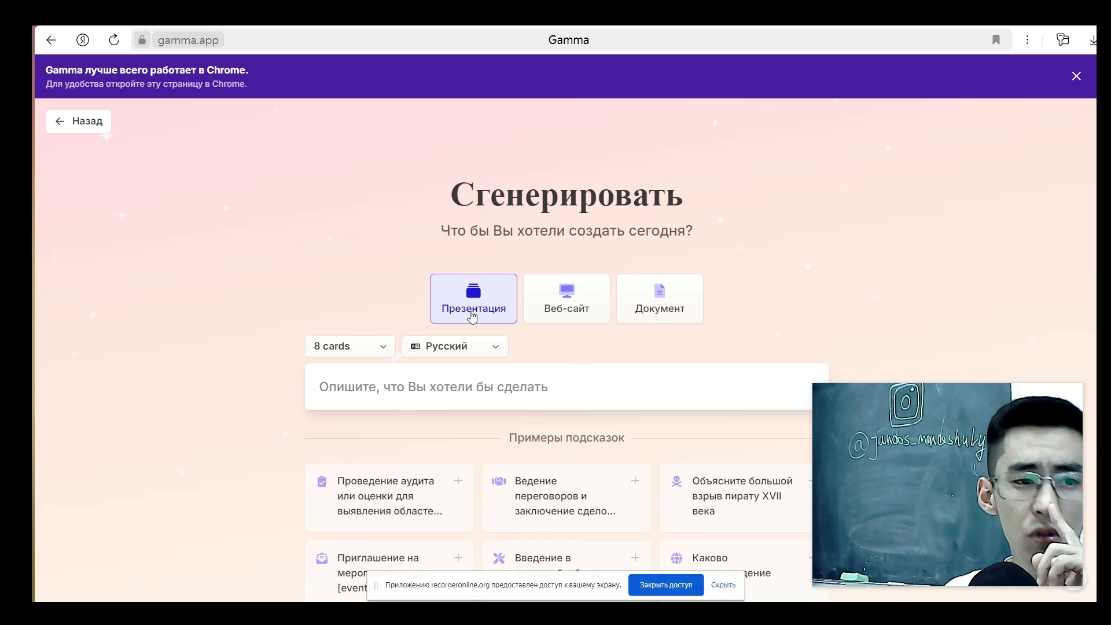
Step: Look at the website and document output types, then choose Presentation (Презентация) and set its length to 10 cards
{"action": "left_click", "coordinate": [544, 295]}
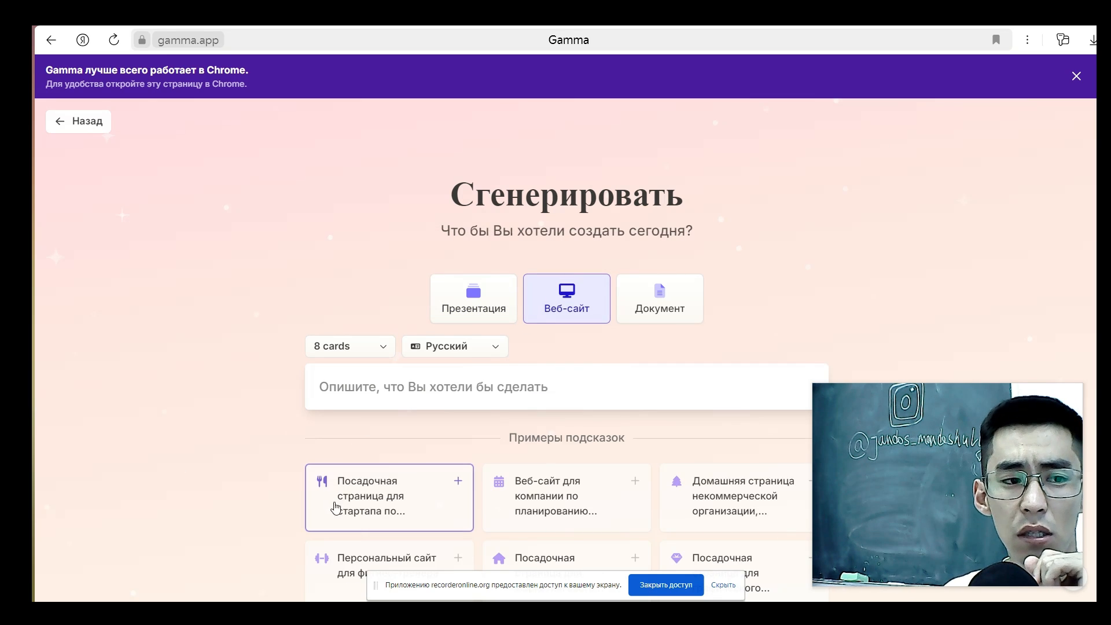
{"action": "left_click", "coordinate": [649, 306]}
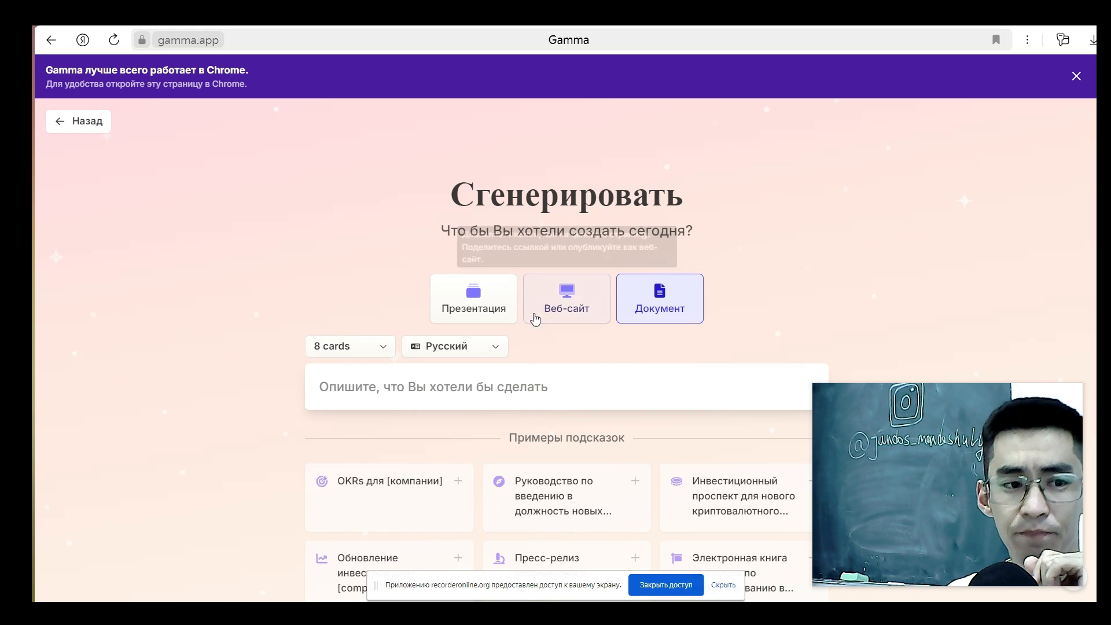
{"action": "left_click", "coordinate": [501, 317]}
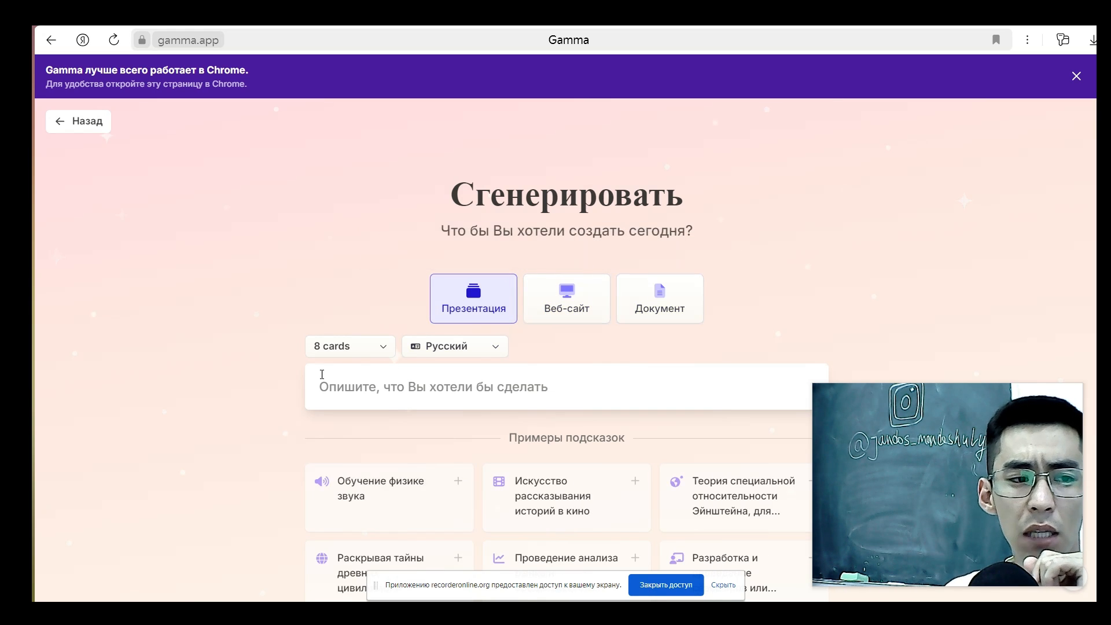
{"action": "left_click", "coordinate": [356, 348]}
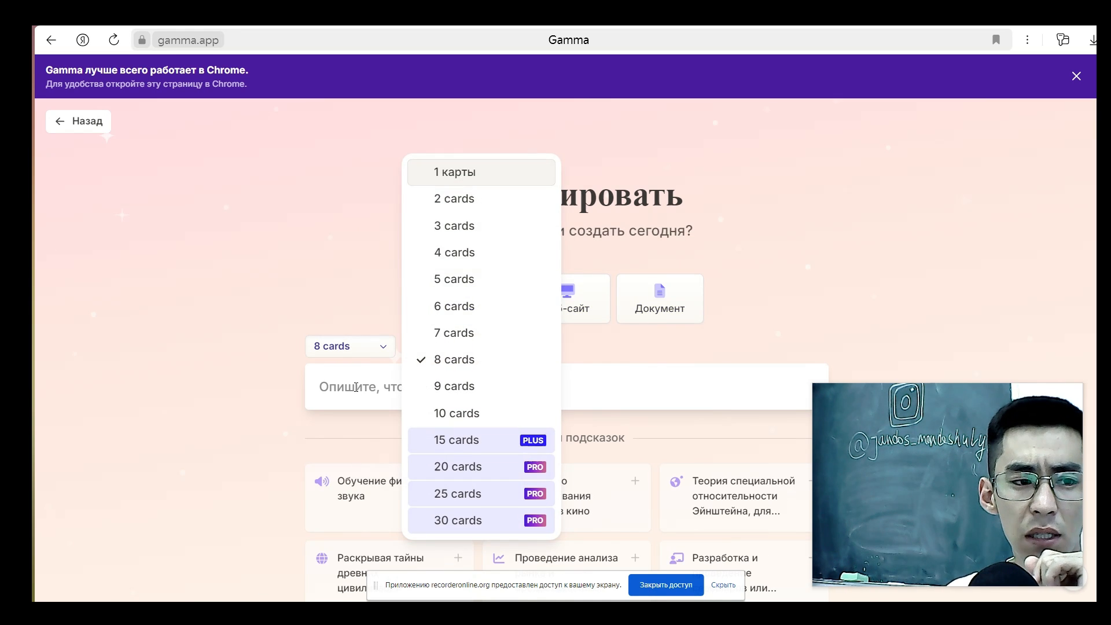
{"action": "left_click", "coordinate": [446, 413]}
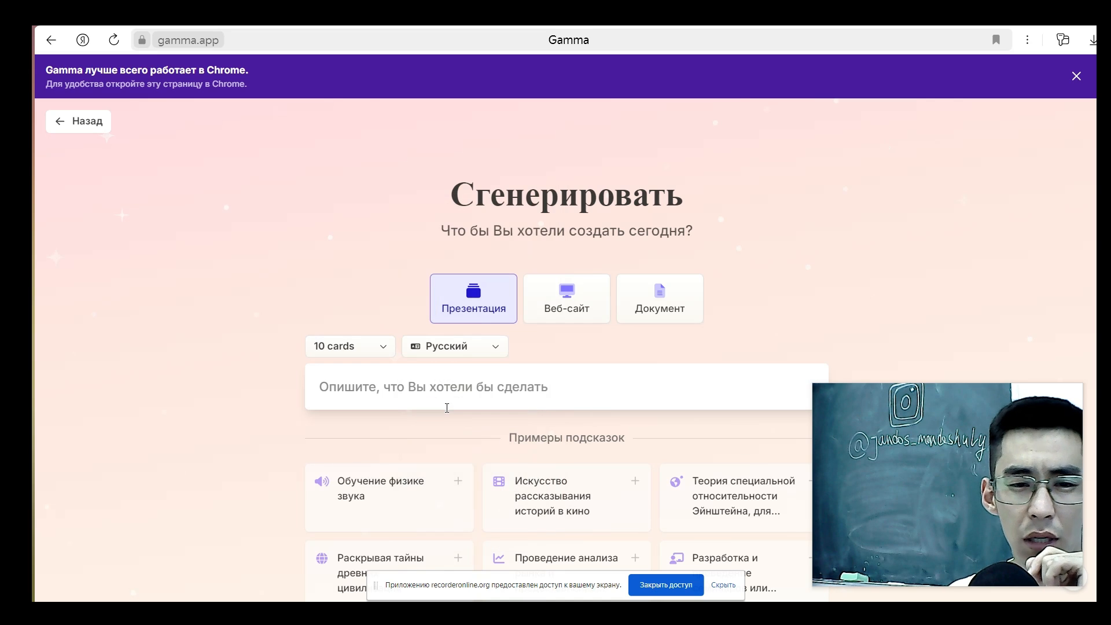
{"action": "left_click", "coordinate": [359, 349]}
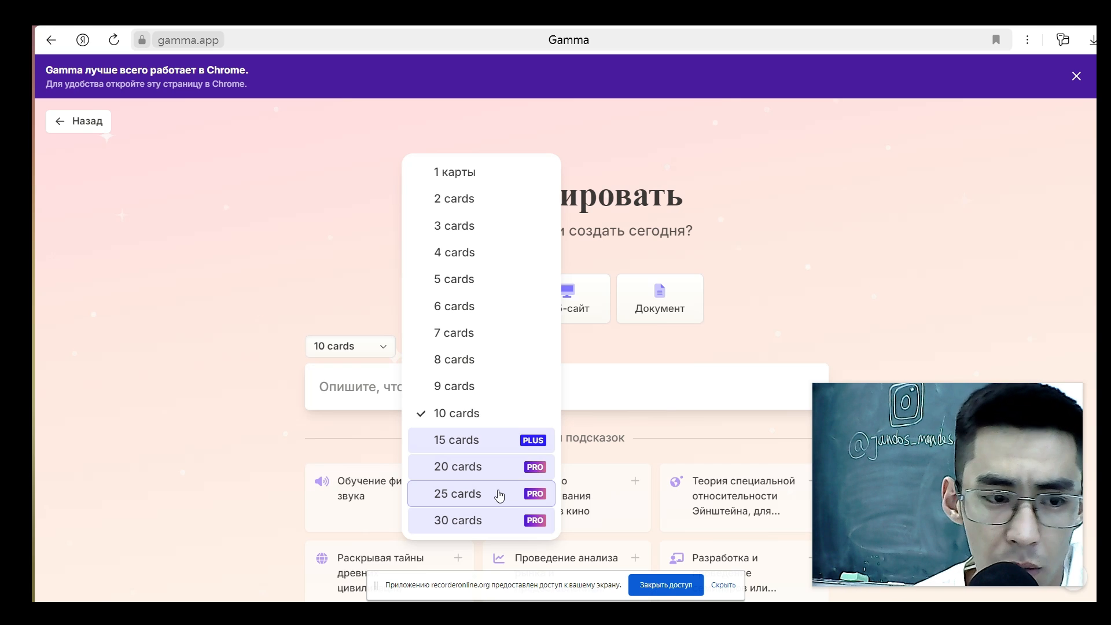
{"action": "left_click", "coordinate": [477, 412]}
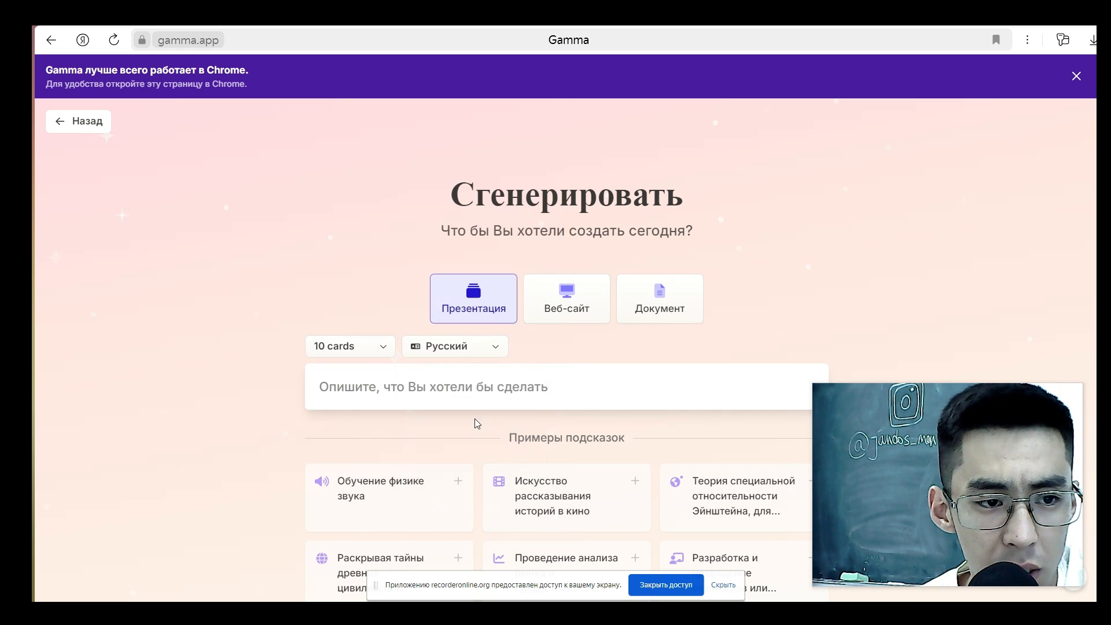
Step: Set the output language to Қазақ тілі and generate an outline for the prompt "Ақпарат"
{"action": "left_click", "coordinate": [460, 349]}
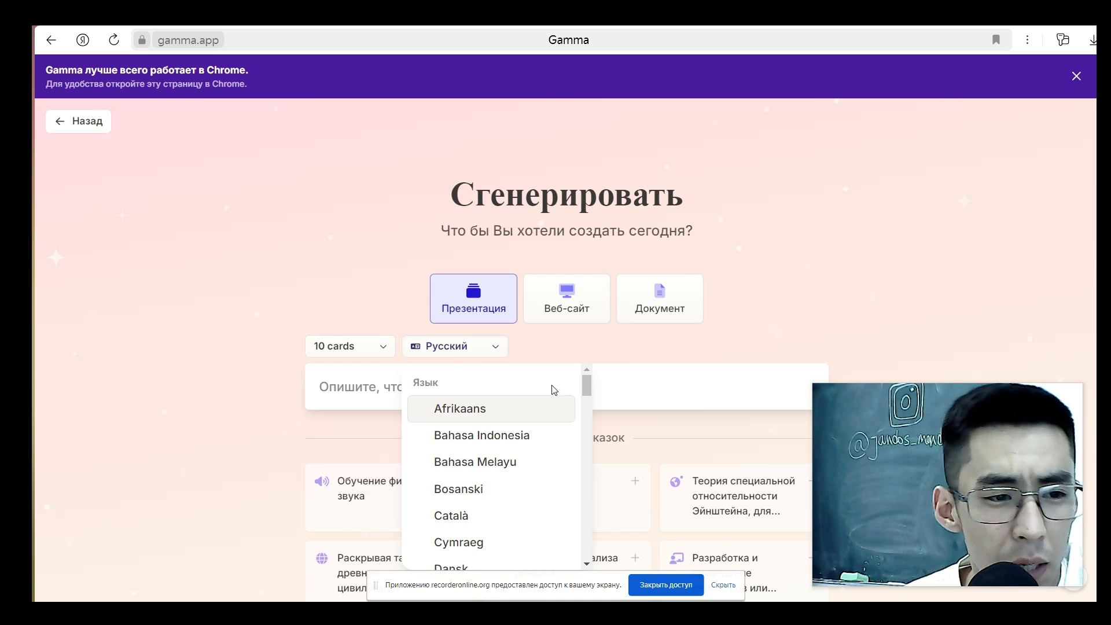
{"action": "left_click_drag", "start_coordinate": [589, 407], "coordinate": [586, 513]}
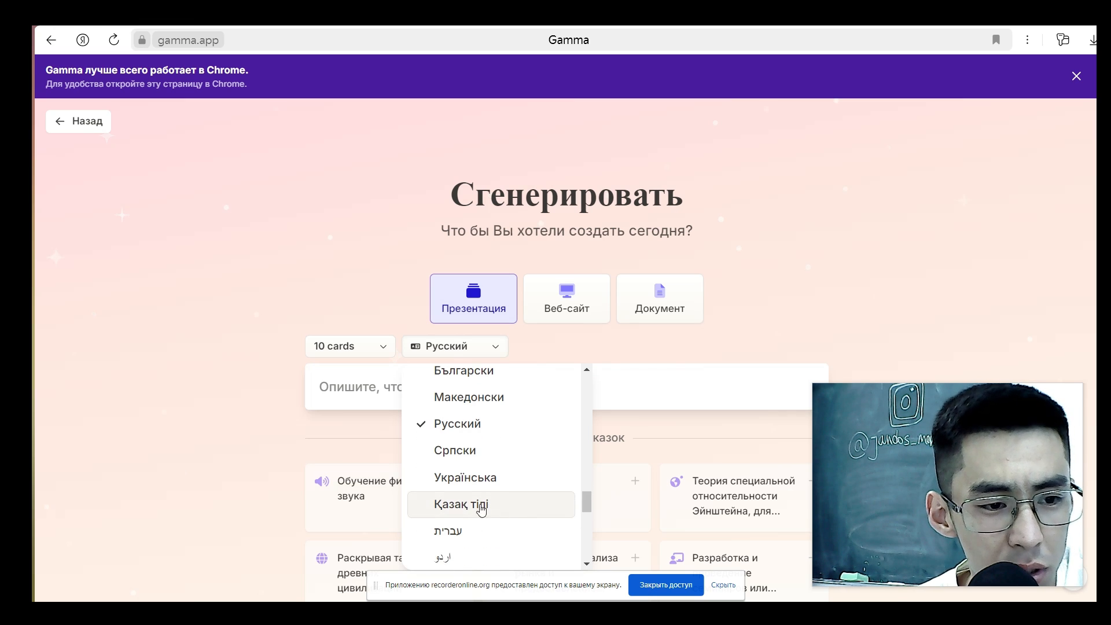
{"action": "left_click", "coordinate": [449, 510]}
{"action": "left_click", "coordinate": [380, 388]}
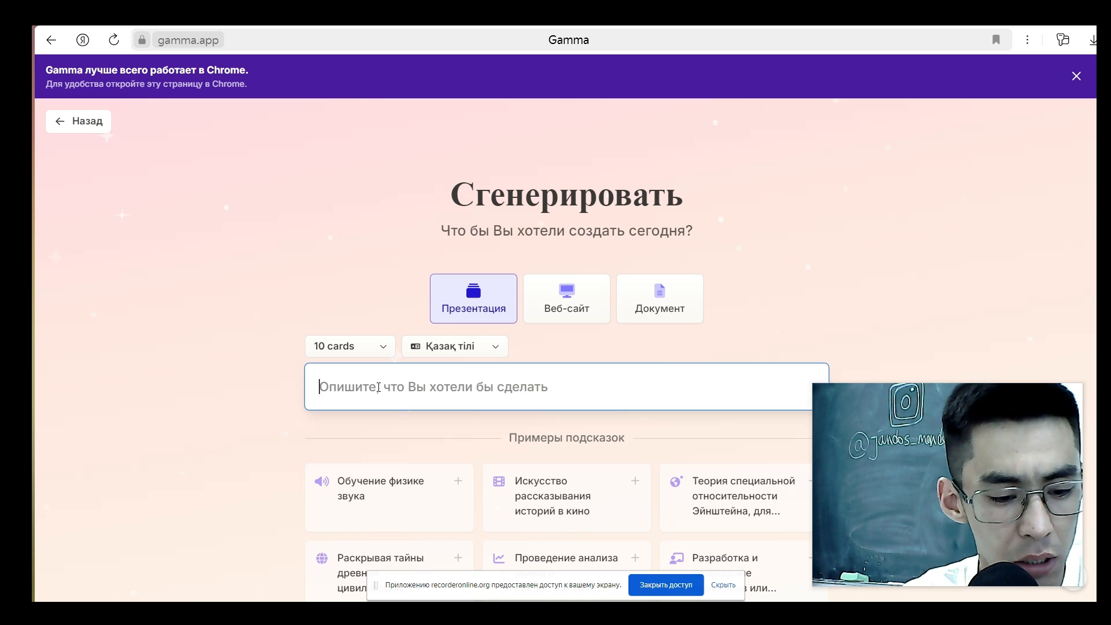
{"action": "type", "text": "Ақпарат"}
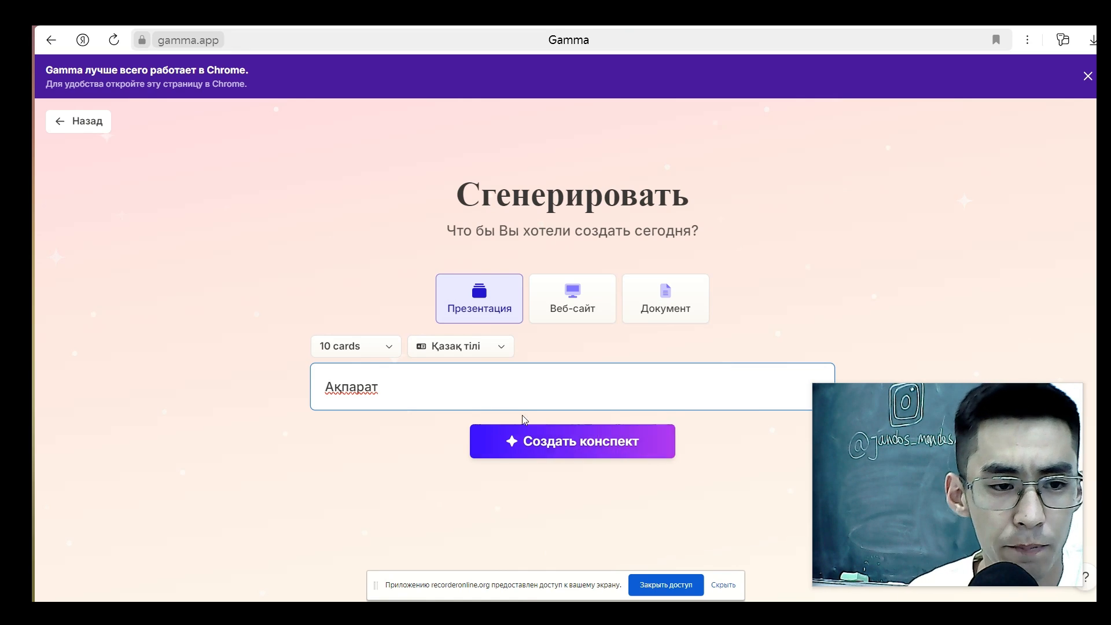
{"action": "left_click", "coordinate": [597, 444]}
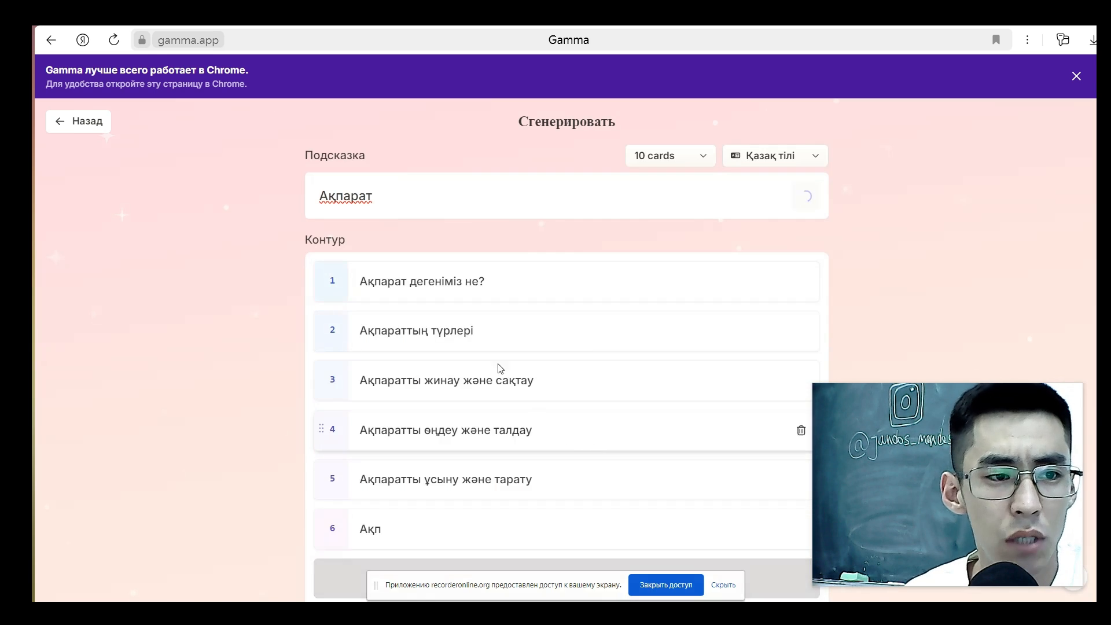
Step: Review the card topics in the generated outline from first to last
{"action": "scroll", "coordinate": [521, 324], "scroll_direction": "down", "scroll_amount": 5}
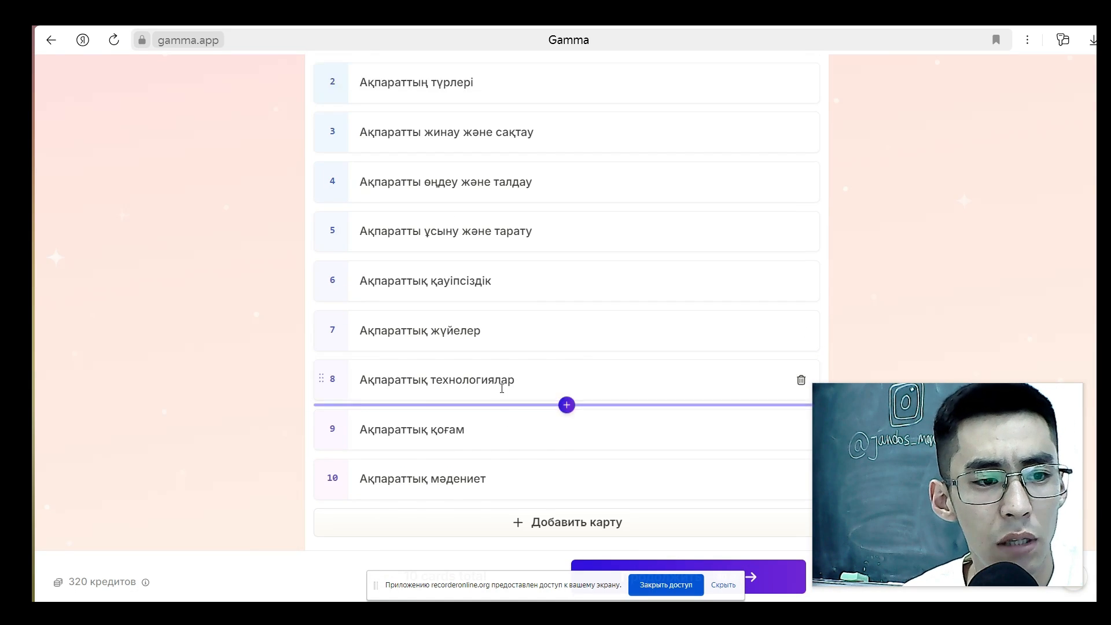
{"action": "scroll", "coordinate": [574, 403], "scroll_direction": "down", "scroll_amount": 3}
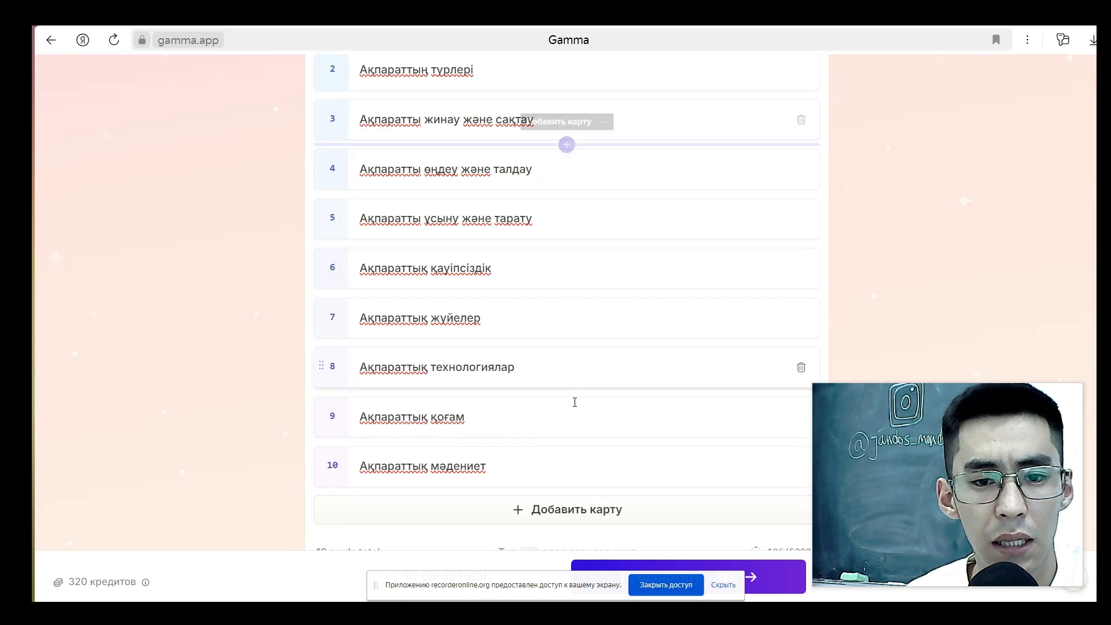
{"action": "scroll", "coordinate": [555, 300], "scroll_direction": "down", "scroll_amount": 1}
{"action": "scroll", "coordinate": [602, 292], "scroll_direction": "up", "scroll_amount": 5}
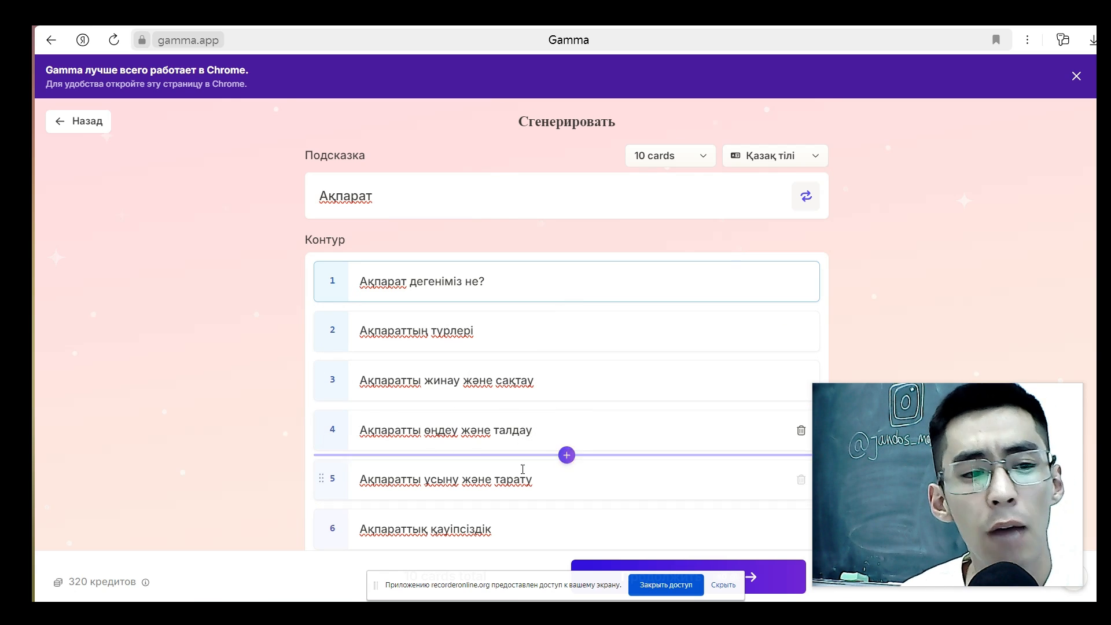
{"action": "scroll", "coordinate": [532, 474], "scroll_direction": "down", "scroll_amount": 5}
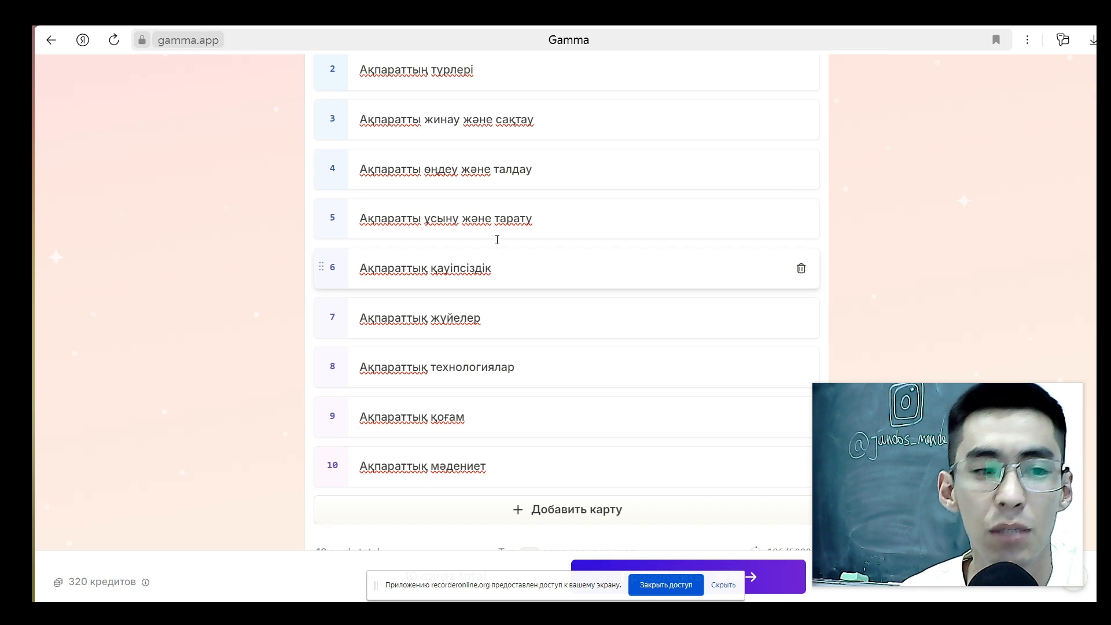
{"action": "scroll", "coordinate": [499, 249], "scroll_direction": "up", "scroll_amount": 5}
{"action": "scroll", "coordinate": [549, 351], "scroll_direction": "down", "scroll_amount": 10}
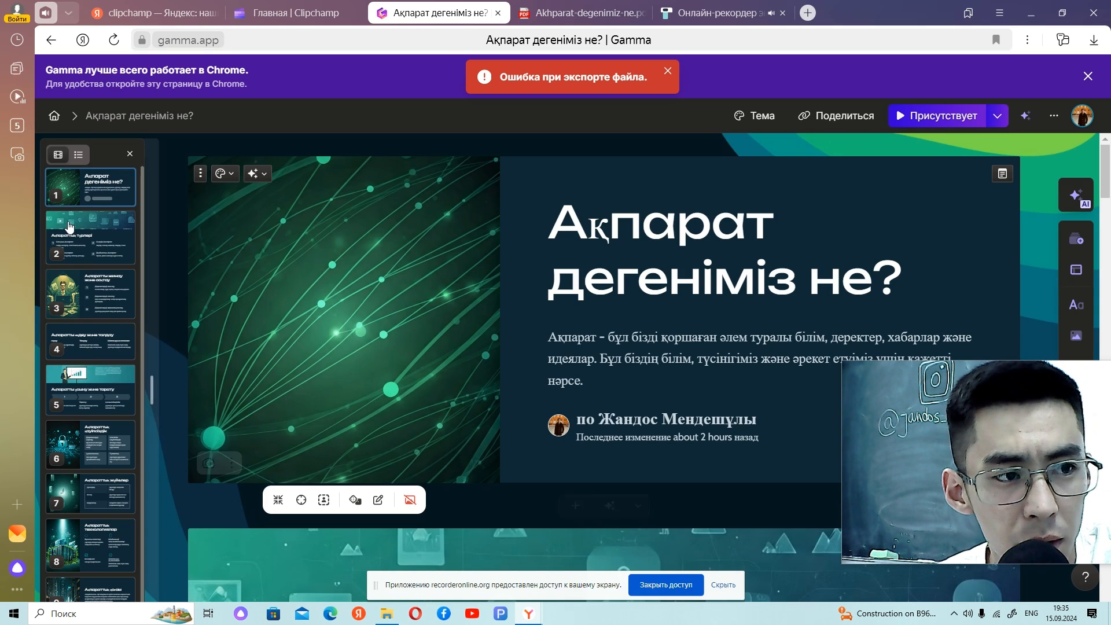
Step: Look through the slide thumbnails of the generated presentation and check that the first slide's title text can be selected
{"action": "scroll", "coordinate": [121, 376], "scroll_direction": "down", "scroll_amount": 1}
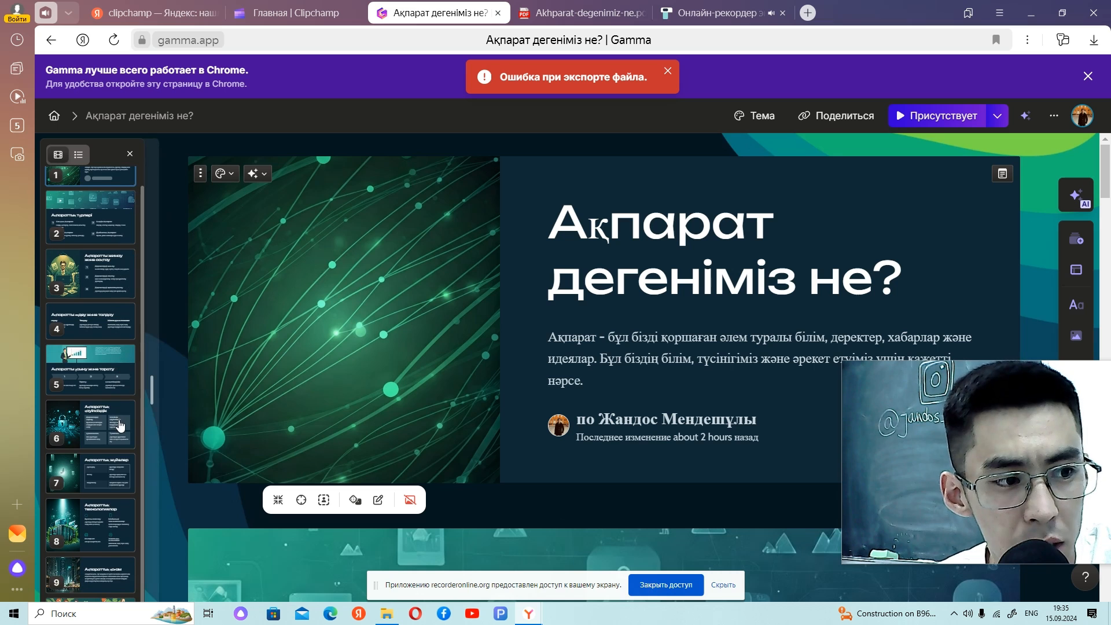
{"action": "scroll", "coordinate": [107, 564], "scroll_direction": "up", "scroll_amount": 1}
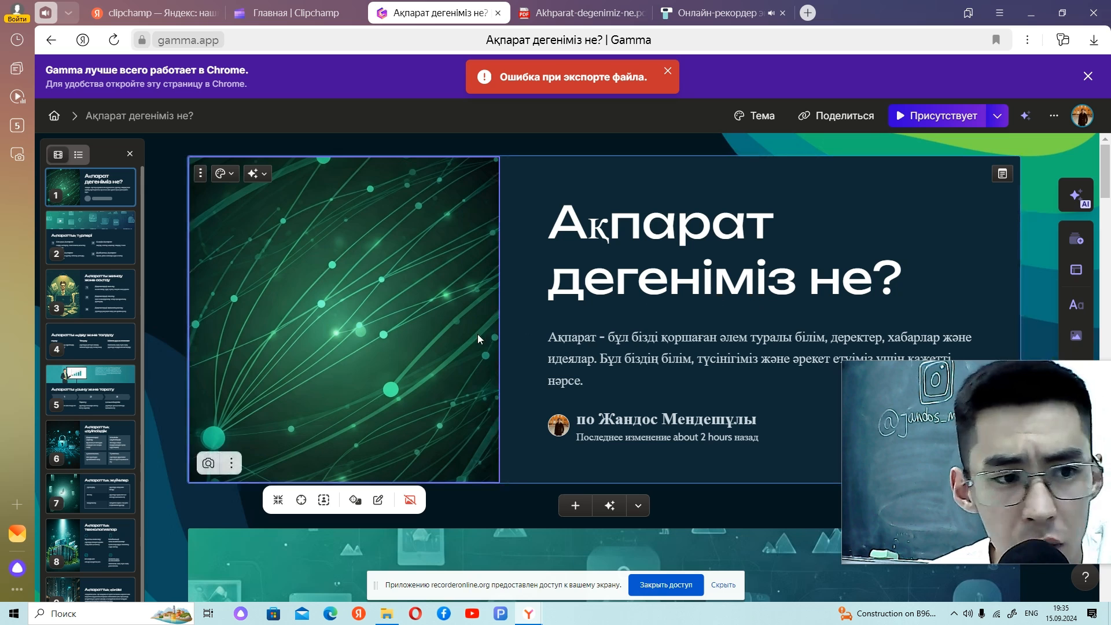
{"action": "left_click", "coordinate": [671, 283]}
{"action": "left_click", "coordinate": [702, 286]}
{"action": "left_click_drag", "start_coordinate": [910, 285], "coordinate": [550, 236]}
{"action": "left_click", "coordinate": [636, 267]}
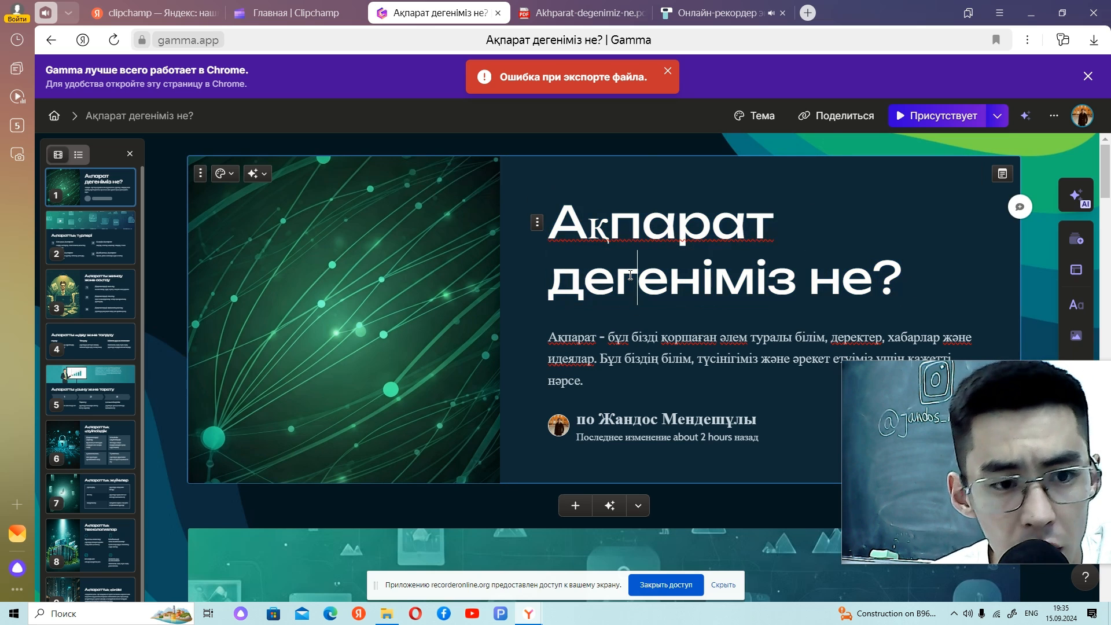
Step: View the presentation's link-sharing options and export the presentation as a PDF
{"action": "left_click", "coordinate": [854, 114]}
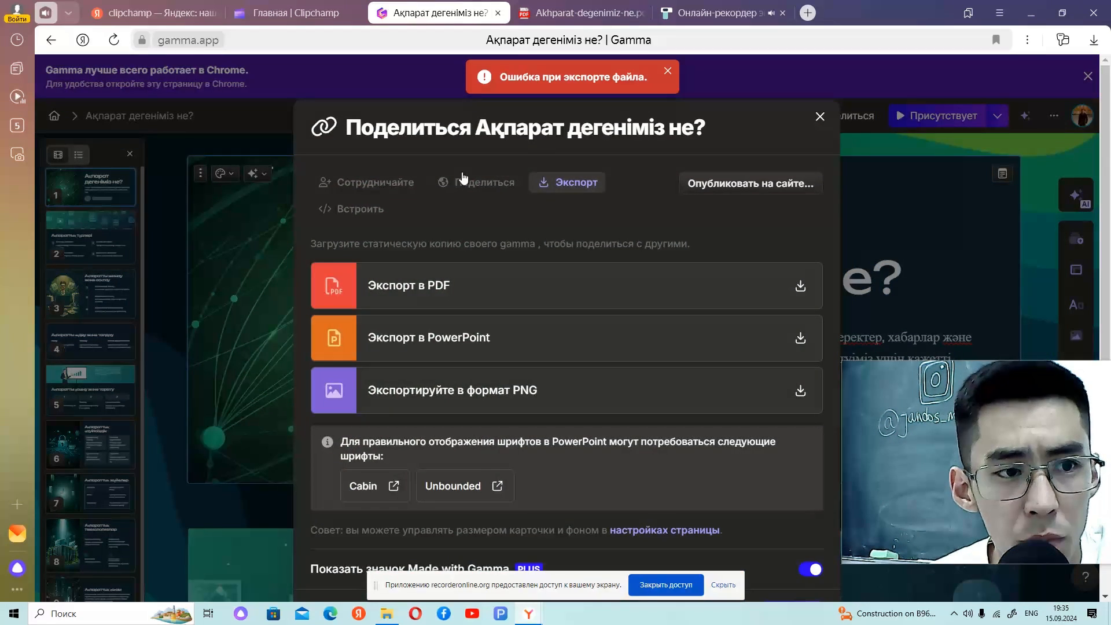
{"action": "left_click", "coordinate": [463, 182]}
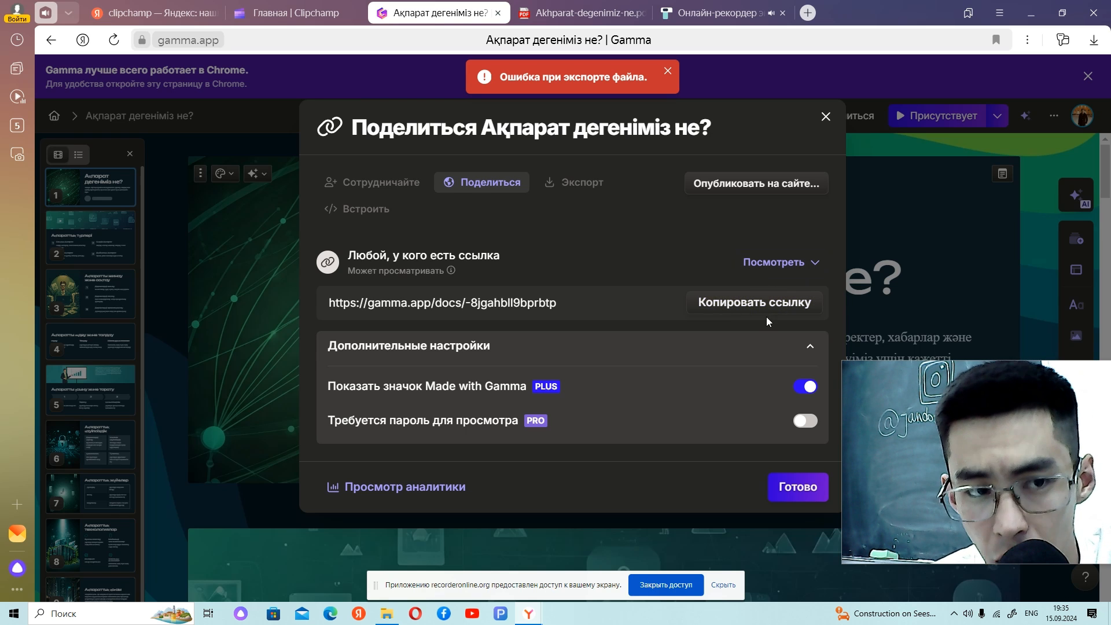
{"action": "left_click", "coordinate": [559, 192]}
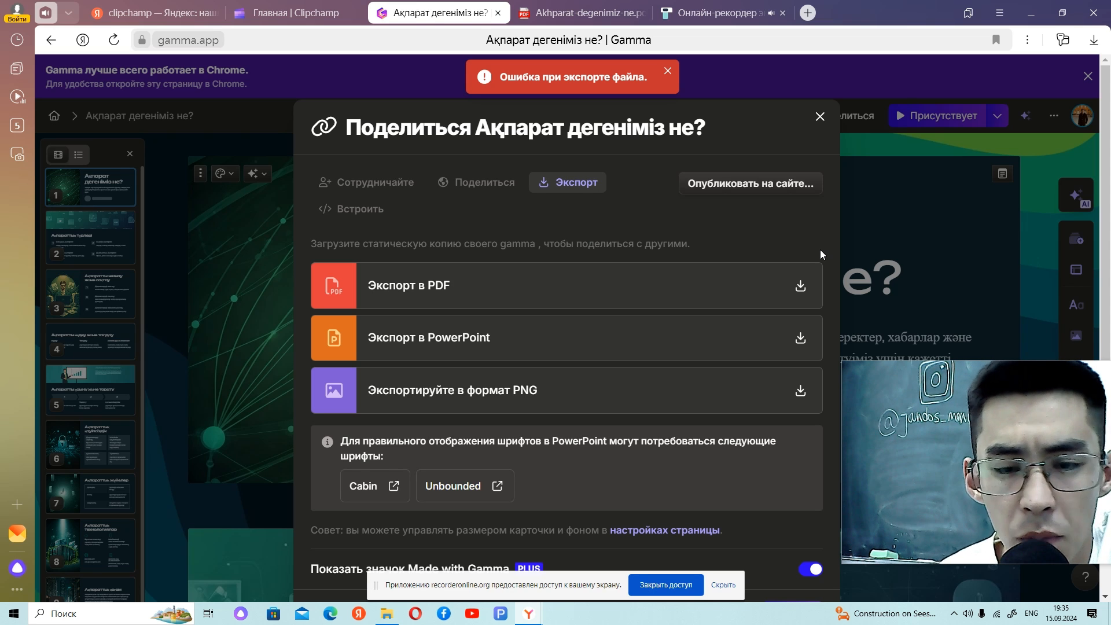
{"action": "left_click", "coordinate": [801, 286]}
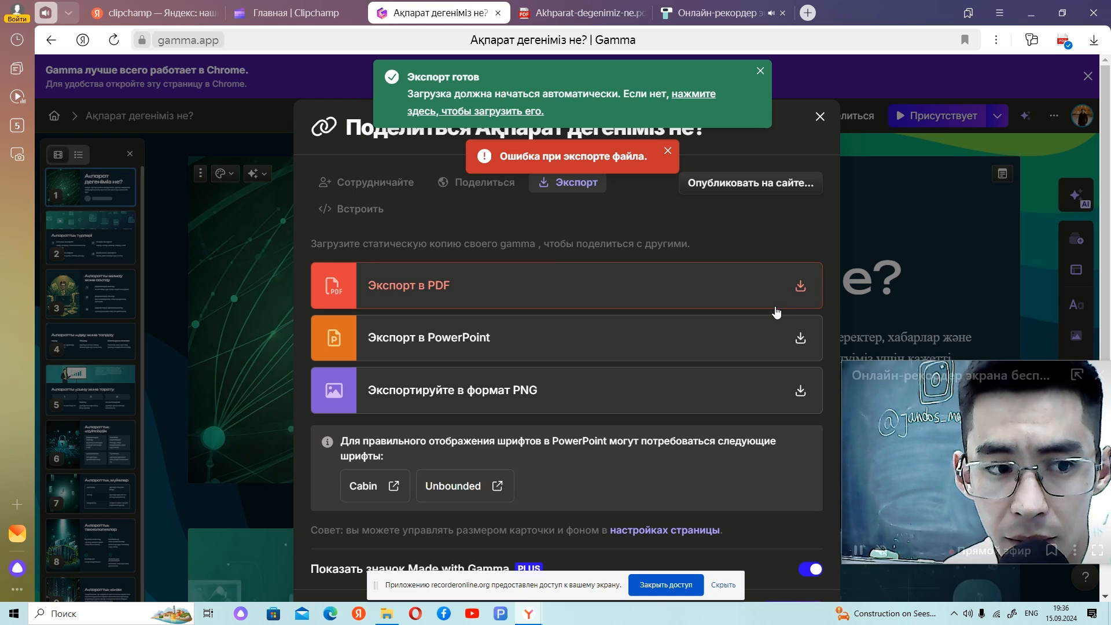
Step: Open the downloaded Akhparat-degenimiz-ne (1).pdf in presentation mode and page to the second slide and back
{"action": "left_click", "coordinate": [1102, 38]}
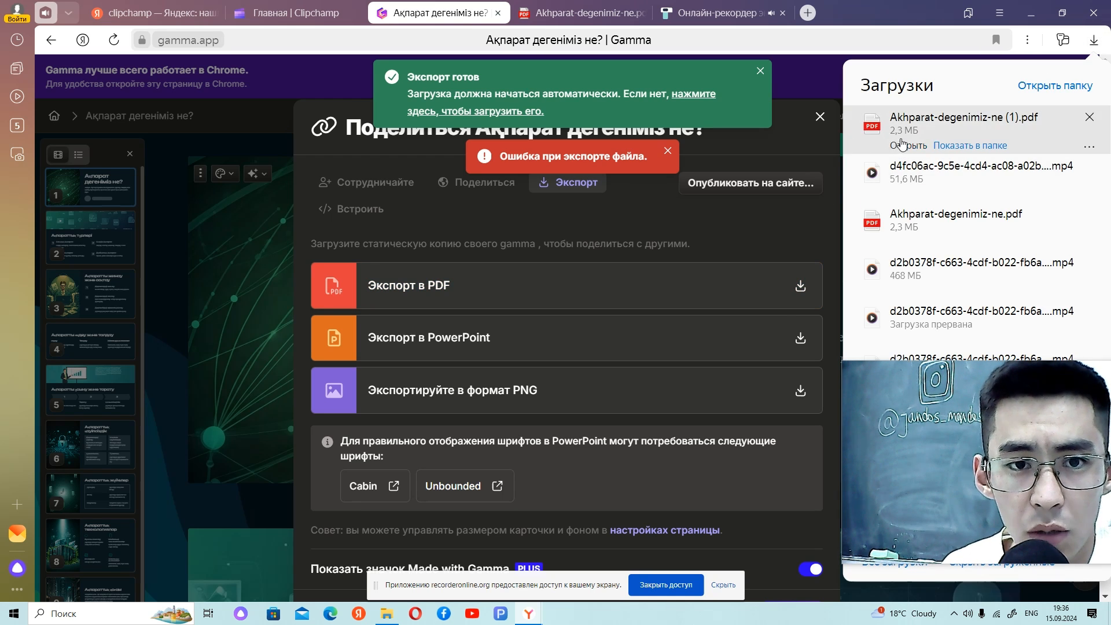
{"action": "left_click", "coordinate": [899, 144]}
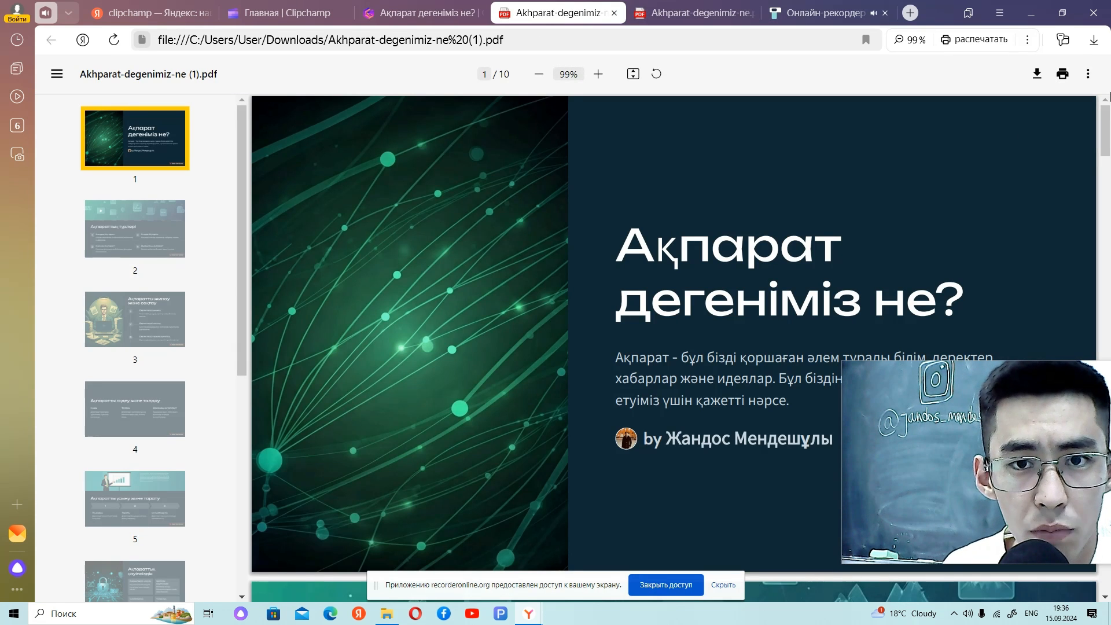
{"action": "left_click", "coordinate": [1088, 73]}
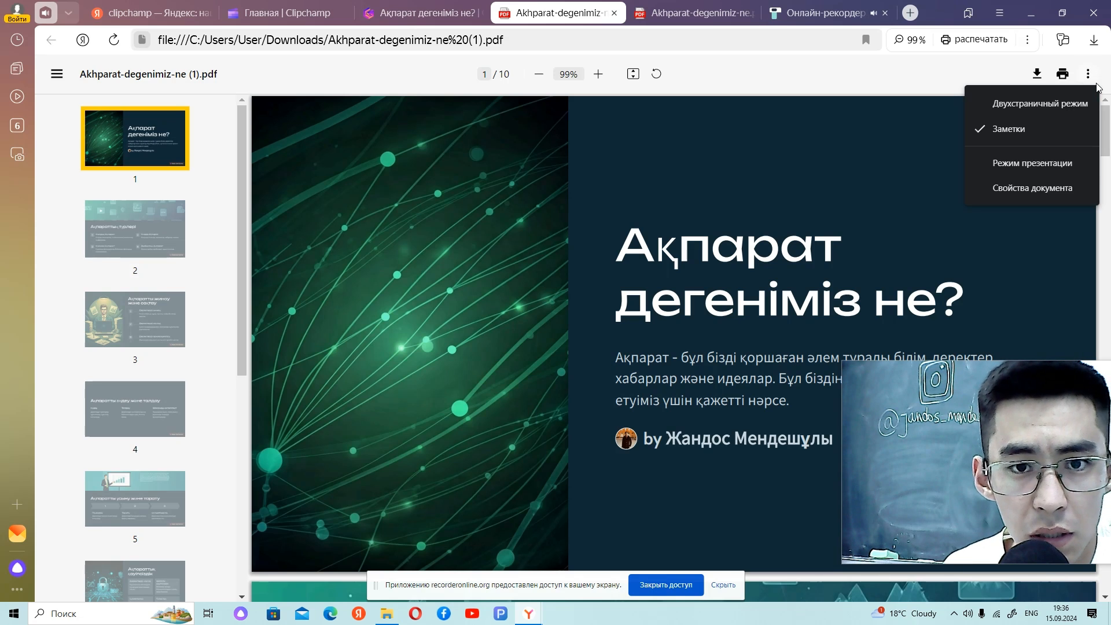
{"action": "left_click", "coordinate": [1007, 162]}
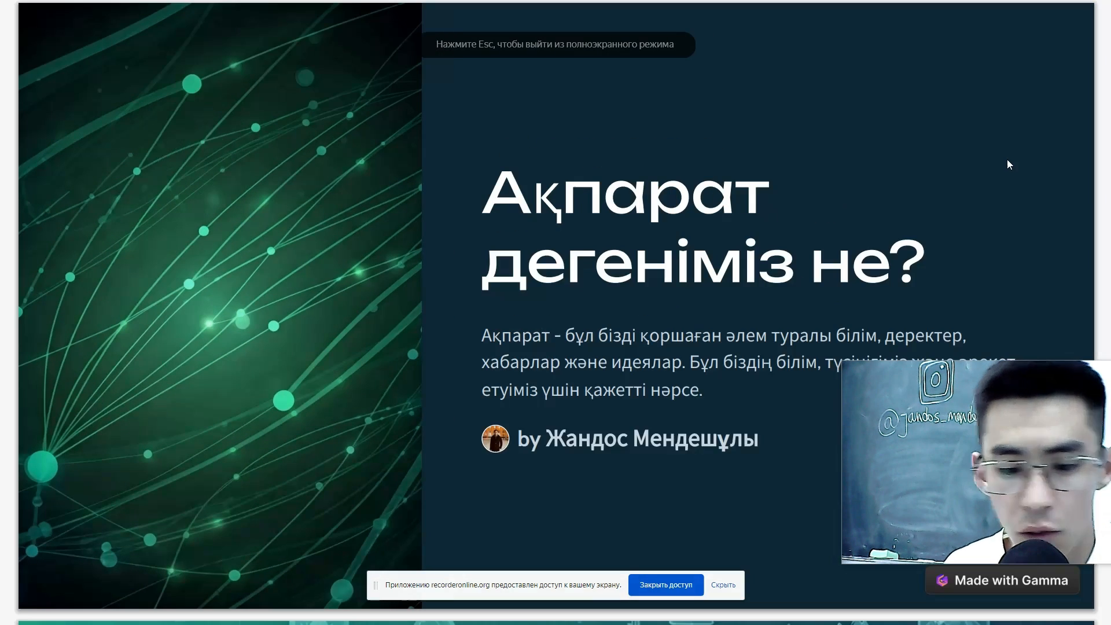
{"action": "key", "text": "Down"}
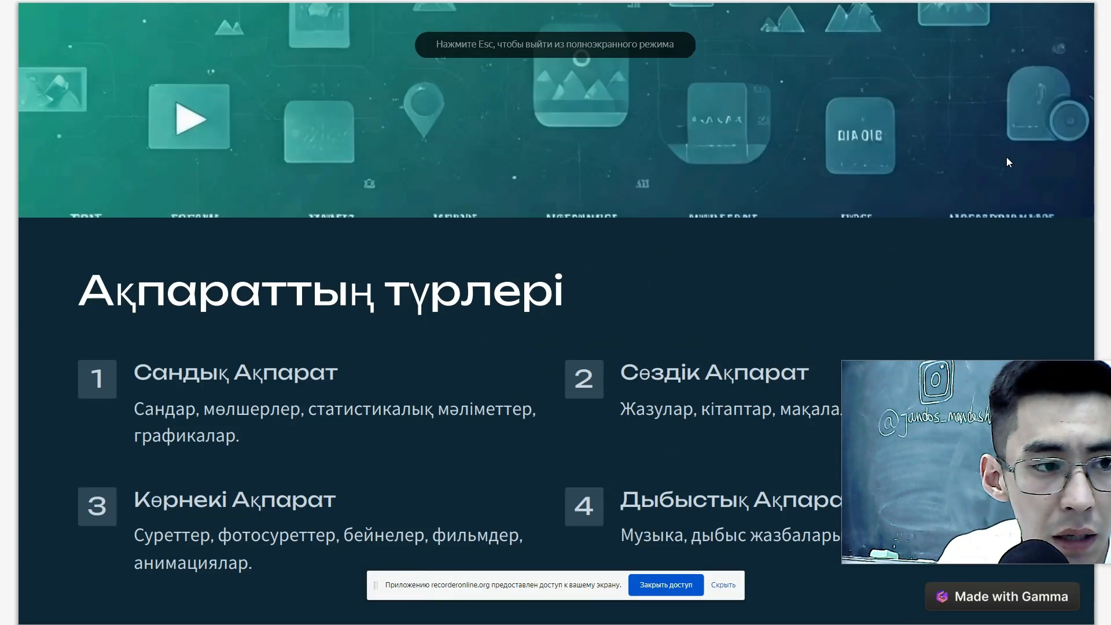
{"action": "key", "text": "Up"}
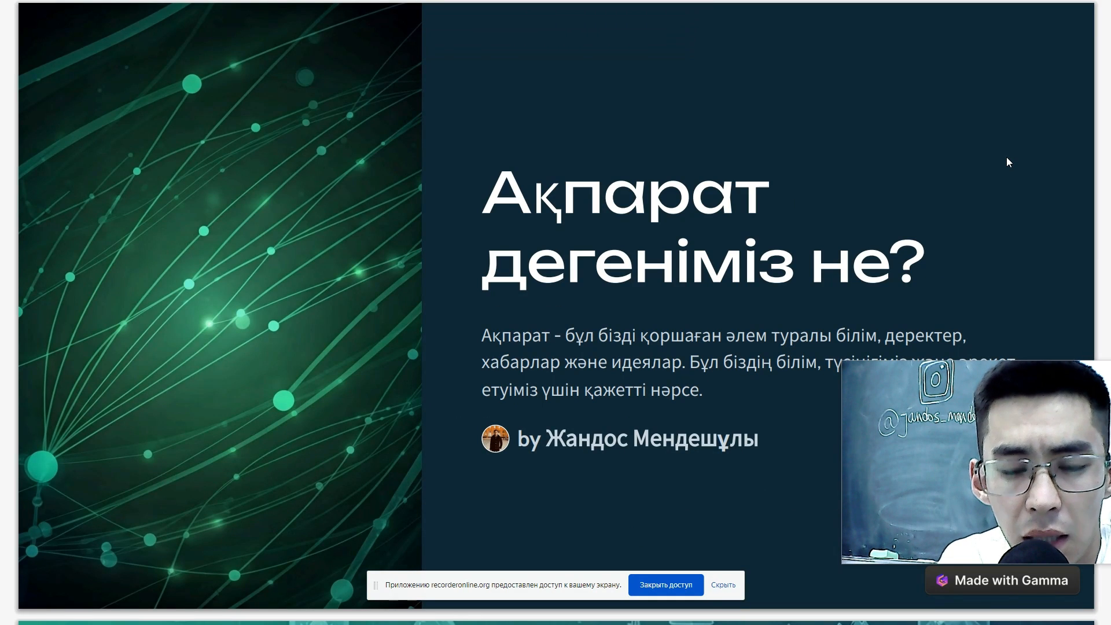
Step: Page through the presentation PDF slide by slide, from the title slide "Ақпарат дегеніміз не?" to the last slide, "Ақпараттық мәдениет"
{"action": "key", "text": "Down"}
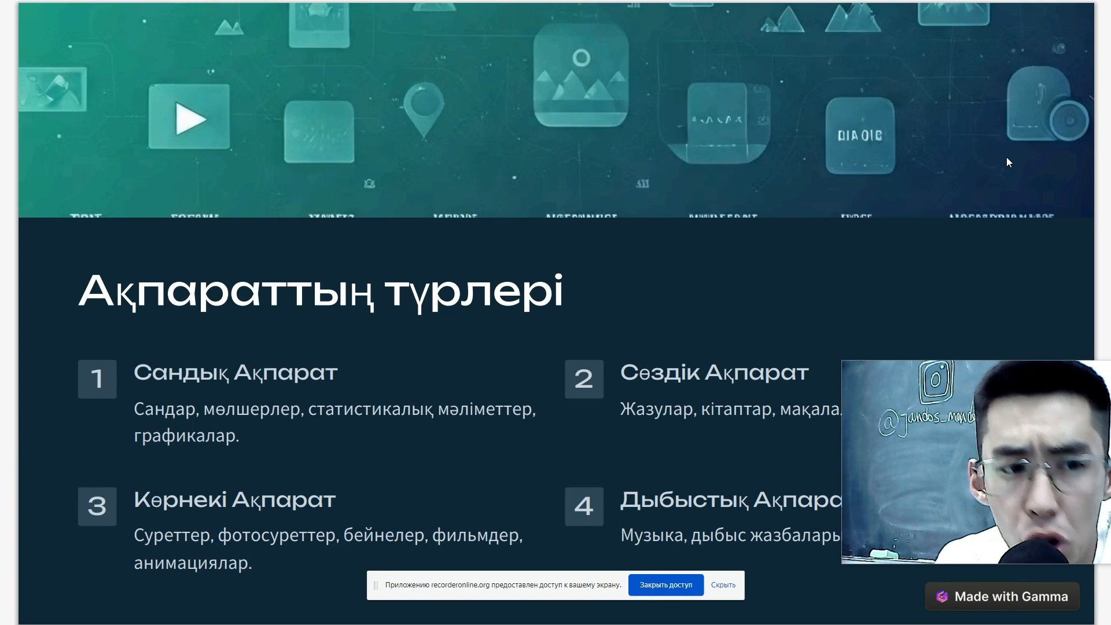
{"action": "key", "text": "Down"}
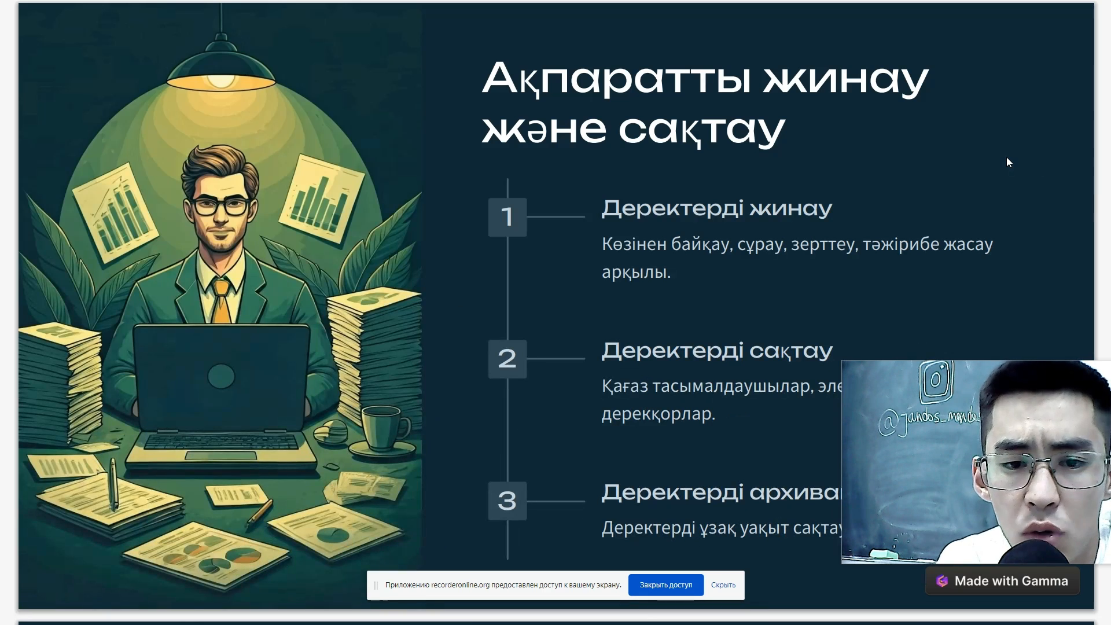
{"action": "key", "text": "Down"}
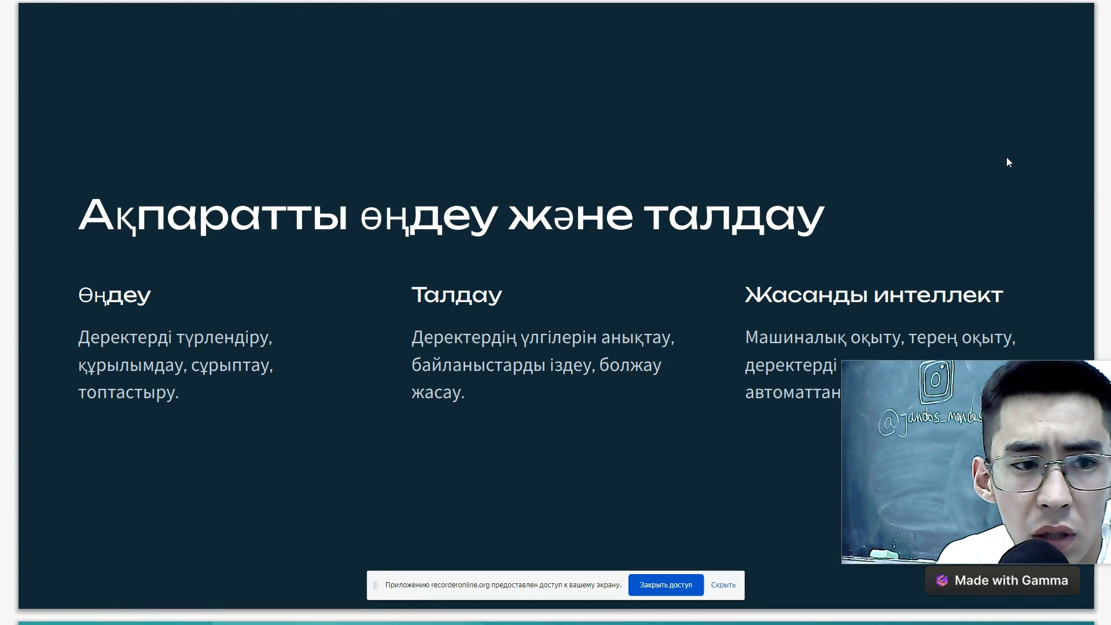
{"action": "key", "text": "Down"}
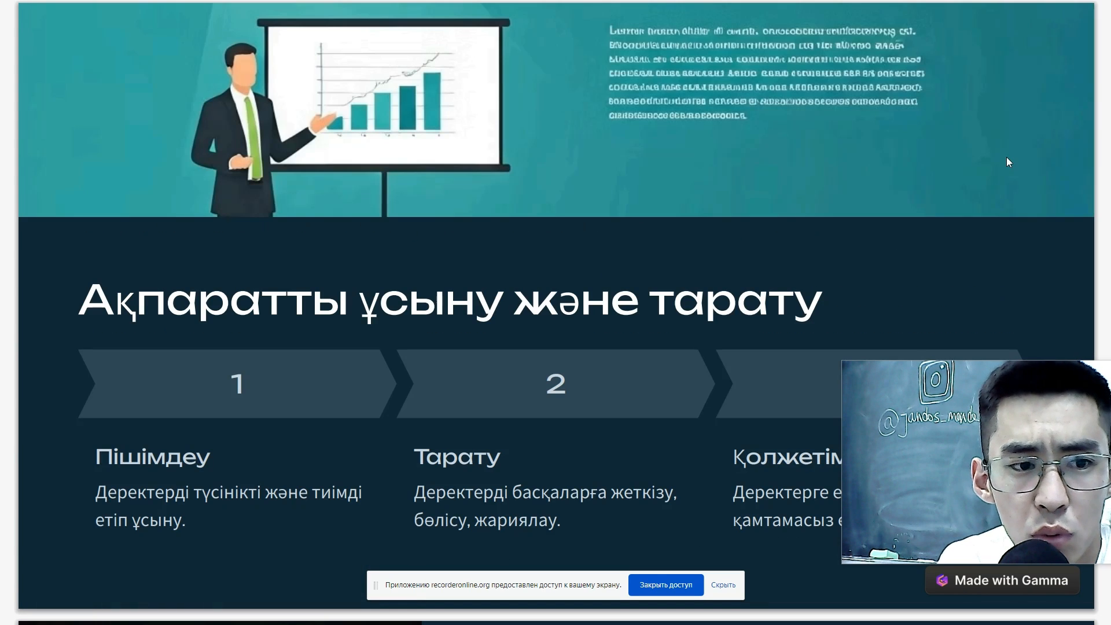
{"action": "key", "text": "Down"}
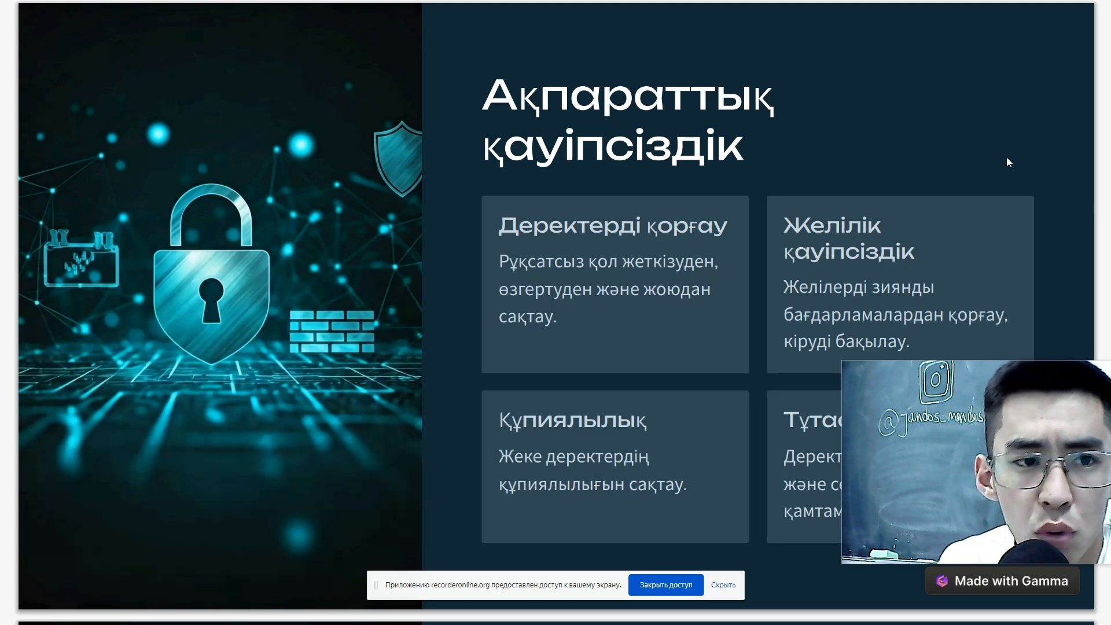
{"action": "key", "text": "Down"}
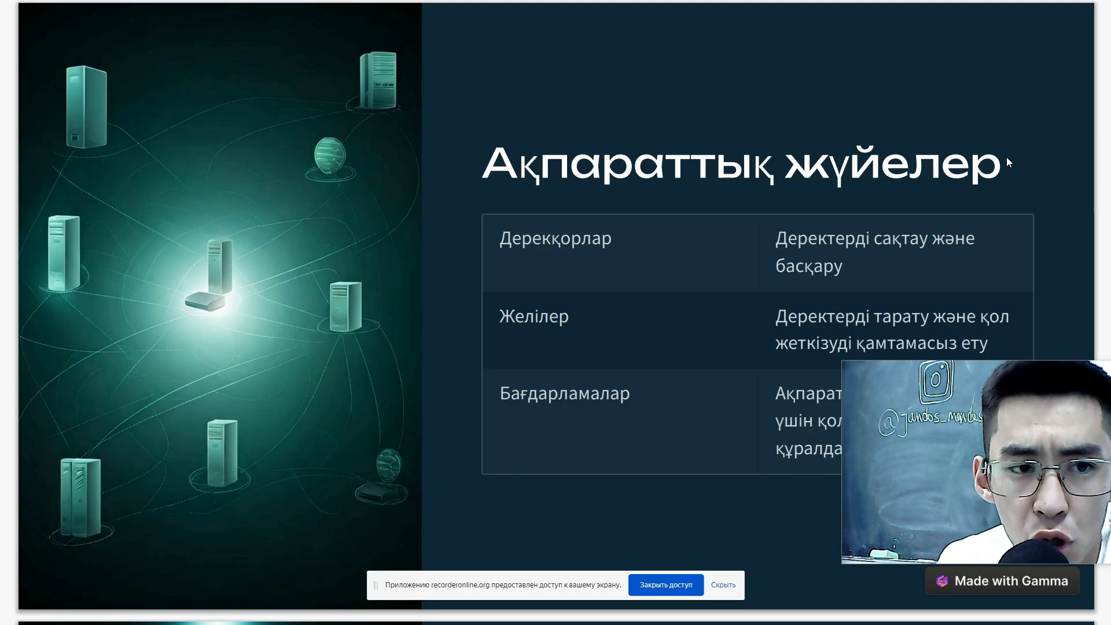
{"action": "key", "text": "Down"}
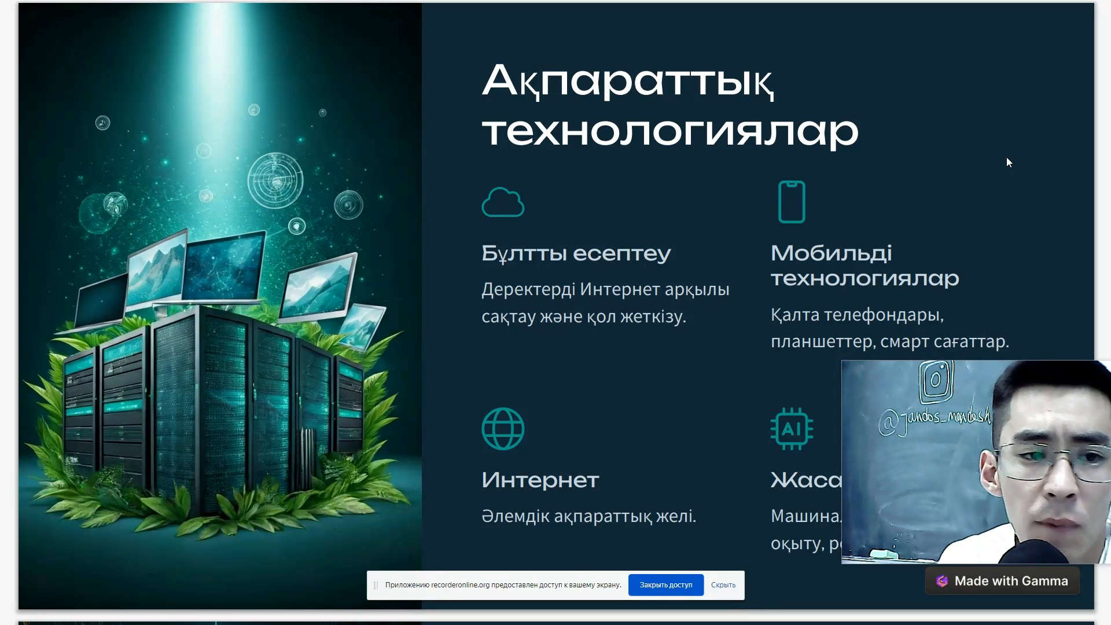
{"action": "key", "text": "Down"}
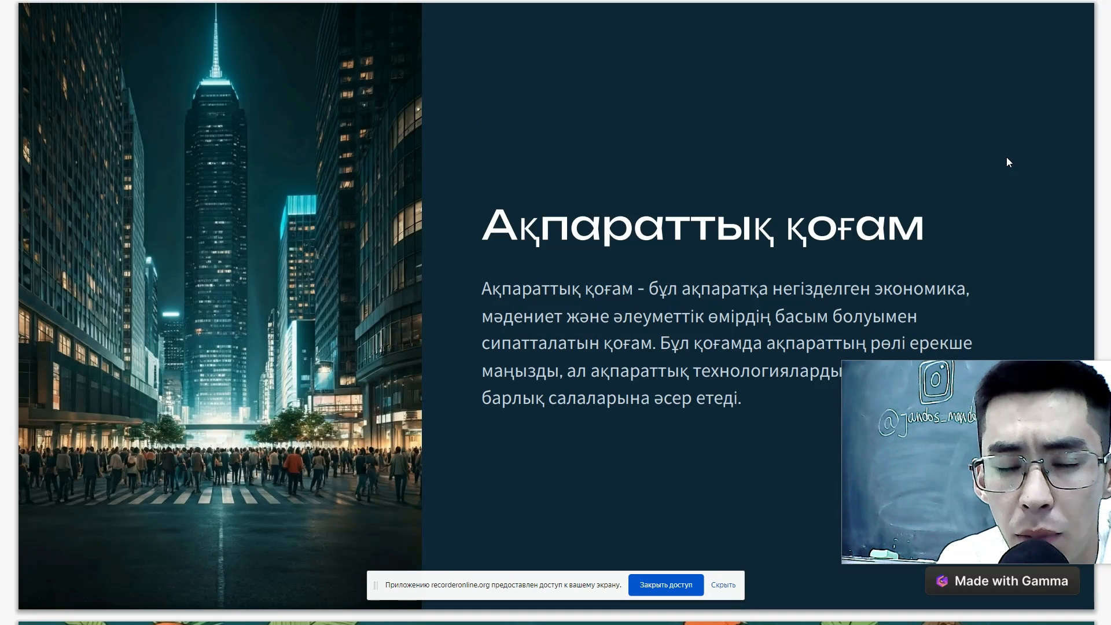
{"action": "key", "text": "Down"}
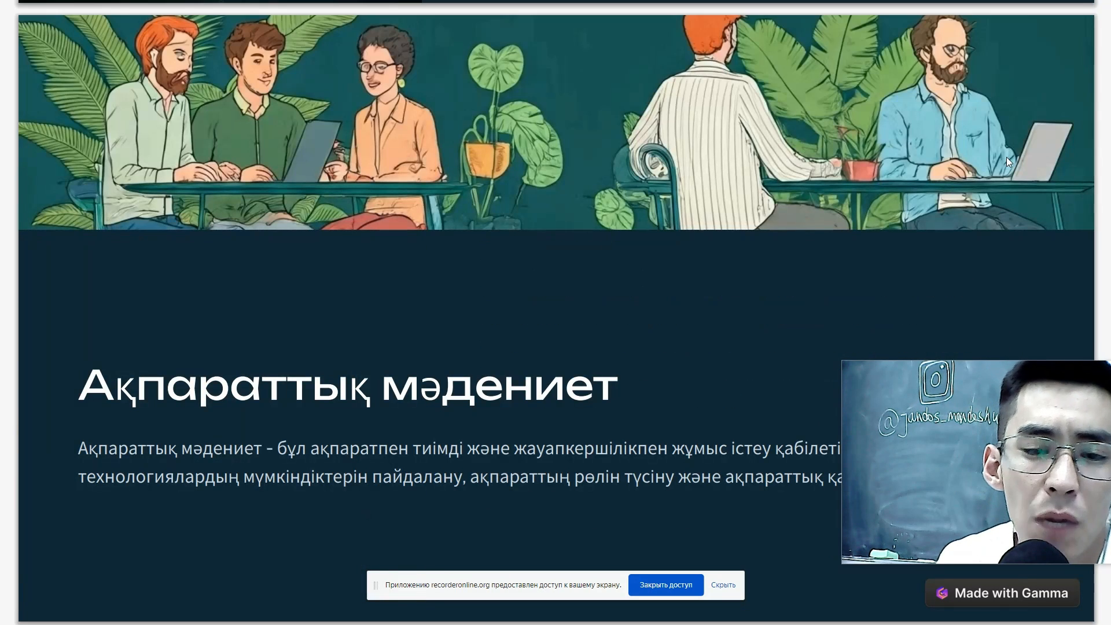